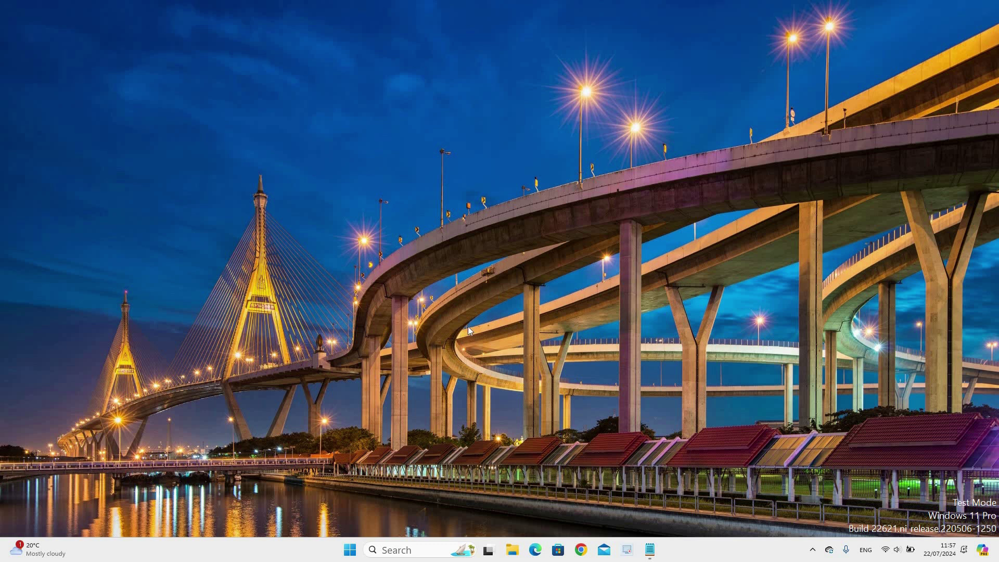
- Search Google for 'quick time' in a new Chrome tab
{"action": "left_click", "coordinate": [581, 550]}
{"action": "left_click", "coordinate": [394, 342]}
{"action": "type", "text": "quick ti"}
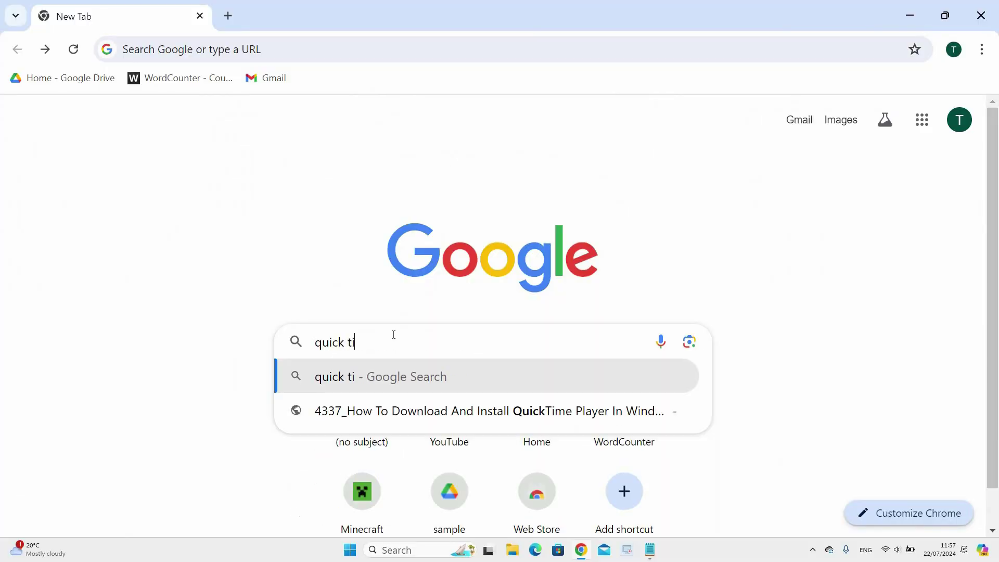
{"action": "type", "text": "me"}
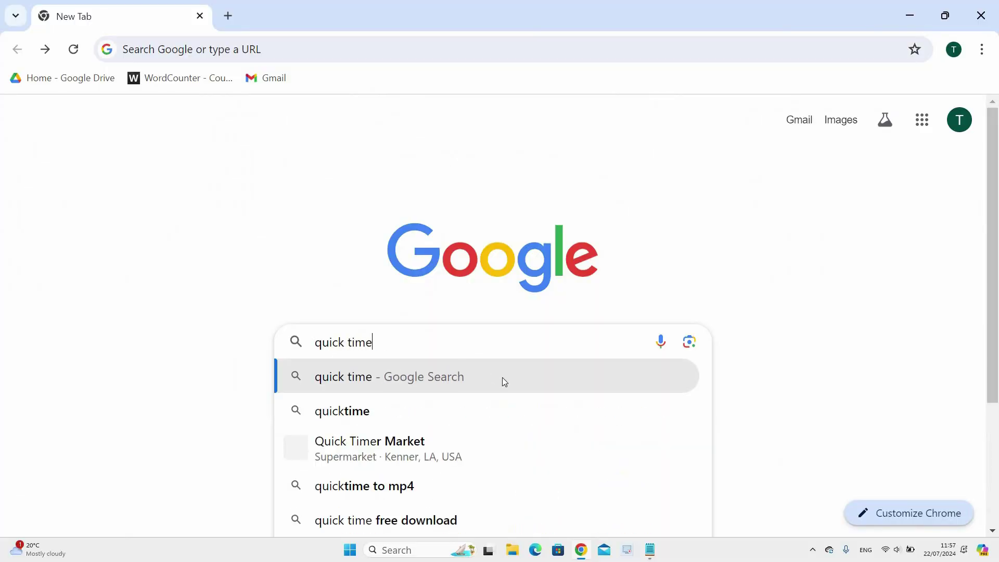
{"action": "left_click", "coordinate": [502, 376]}
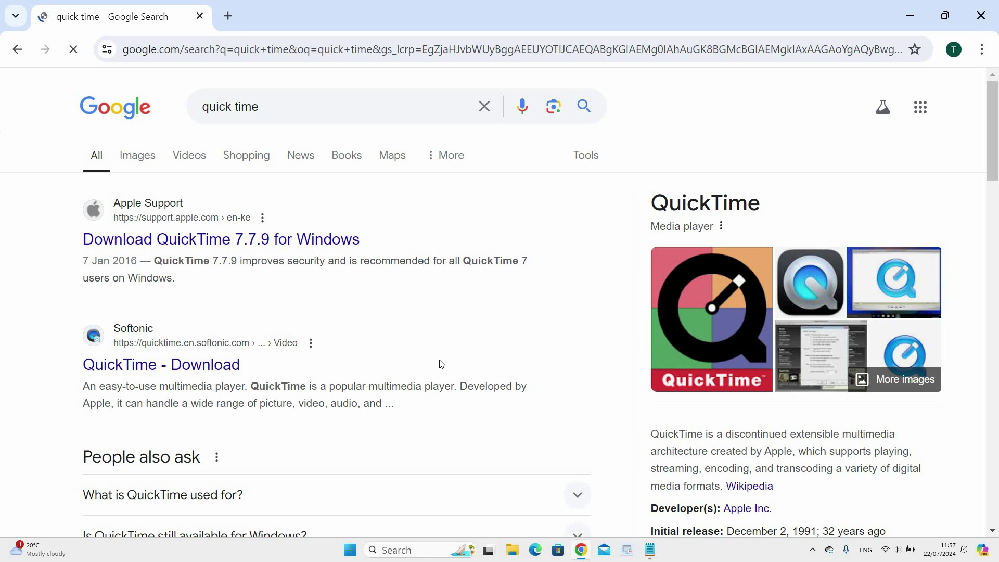
- Download QuickTimeInstaller.exe (40.0 MB) from Apple's QuickTime 7.7.9 page and show recent downloads
{"action": "left_click", "coordinate": [270, 239]}
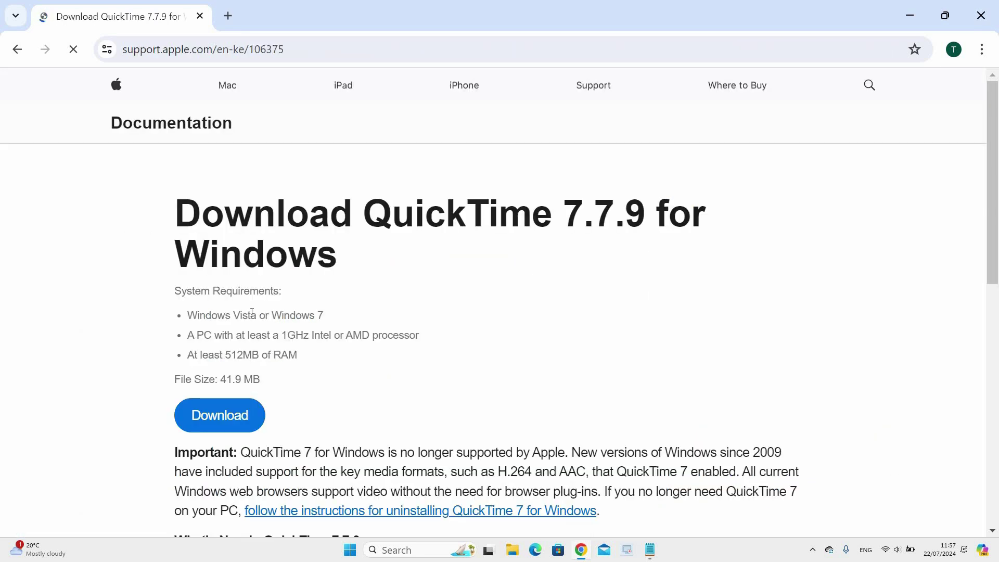
{"action": "scroll", "coordinate": [253, 312], "scroll_direction": "down", "scroll_amount": 2}
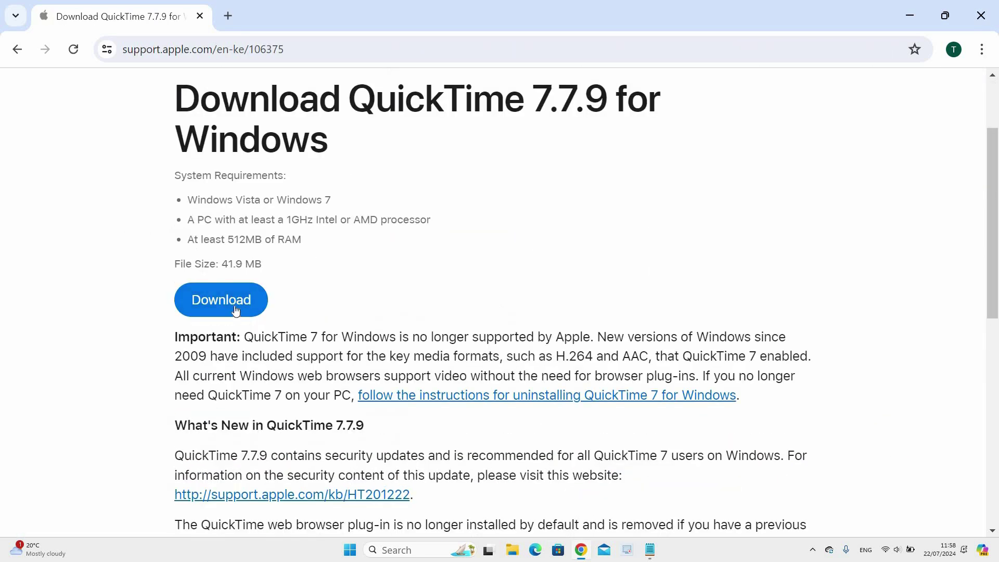
{"action": "left_click", "coordinate": [235, 309]}
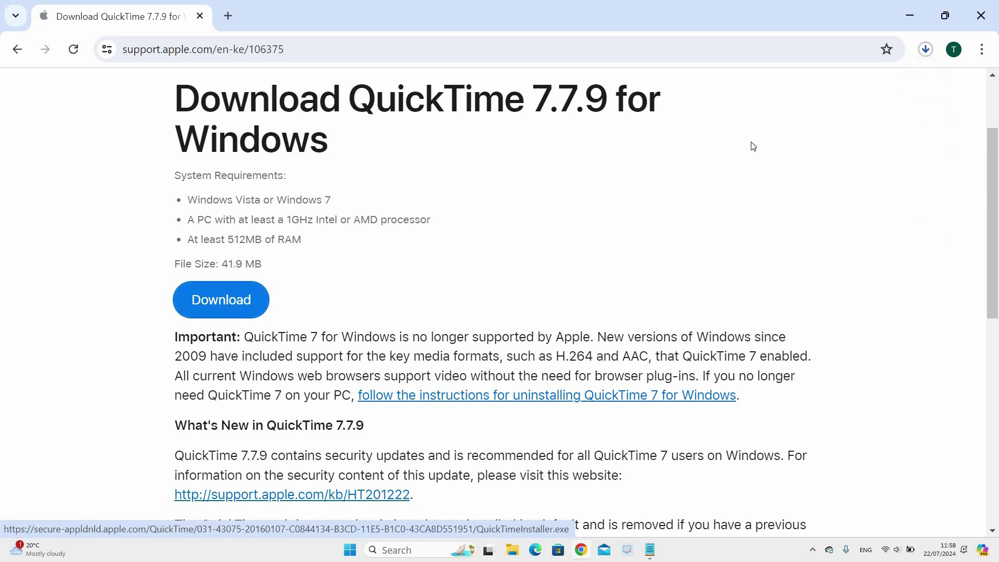
{"action": "left_click", "coordinate": [926, 49]}
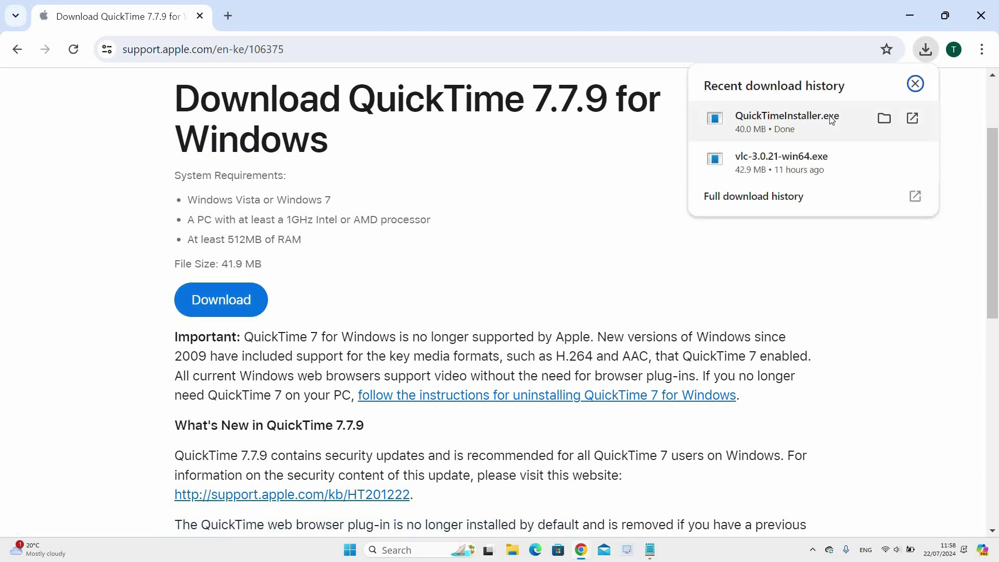
- Launch QuickTimeInstaller.exe, close Chrome, accept the licence, and install a Typical setup to the default folder
{"action": "left_click", "coordinate": [831, 118]}
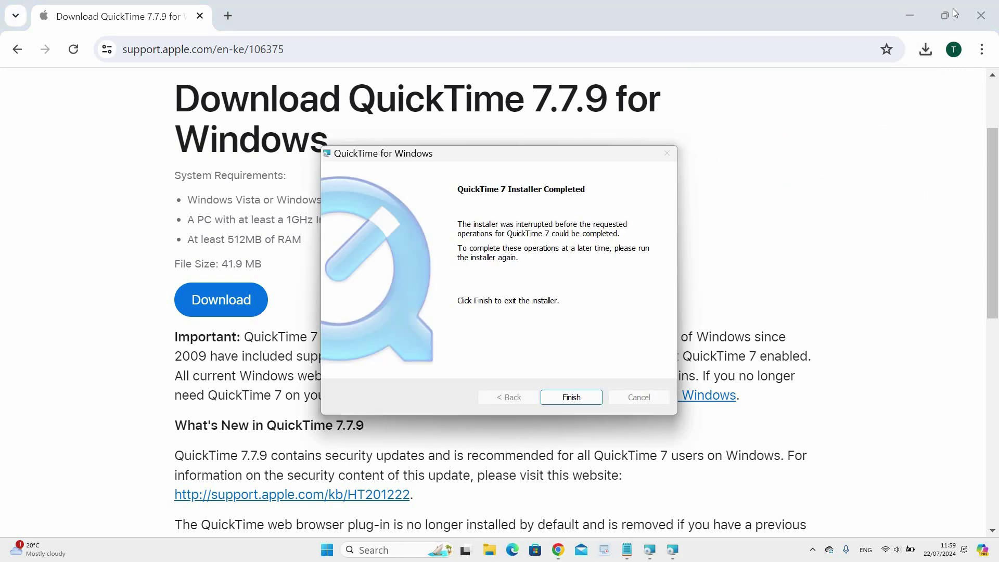
{"action": "left_click", "coordinate": [981, 16]}
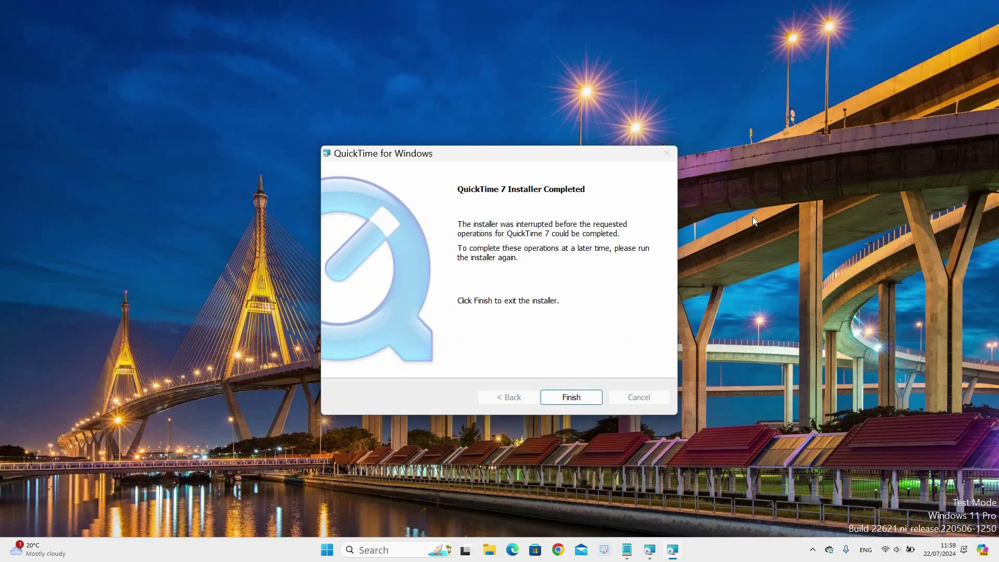
{"action": "left_click", "coordinate": [578, 398]}
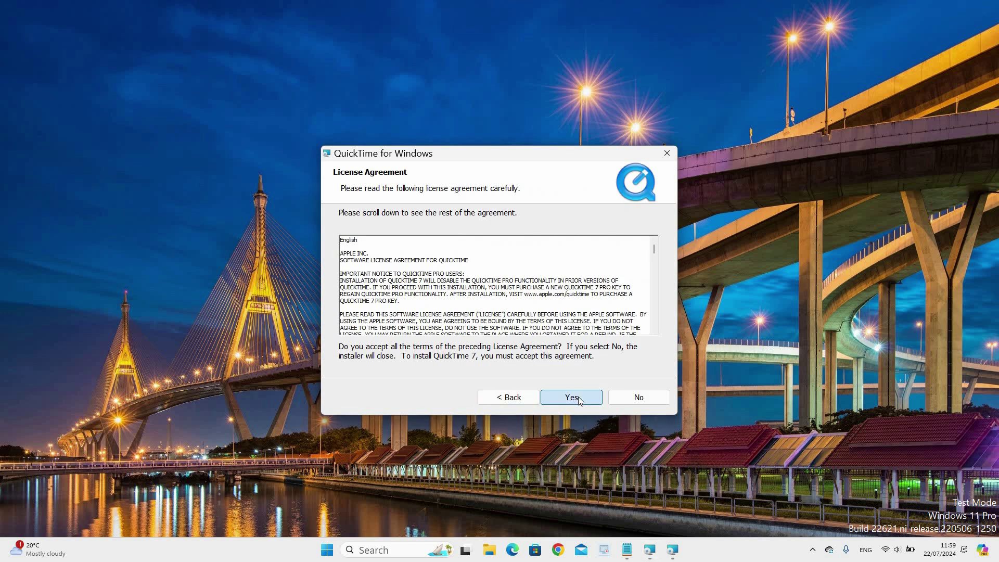
{"action": "left_click", "coordinate": [579, 396]}
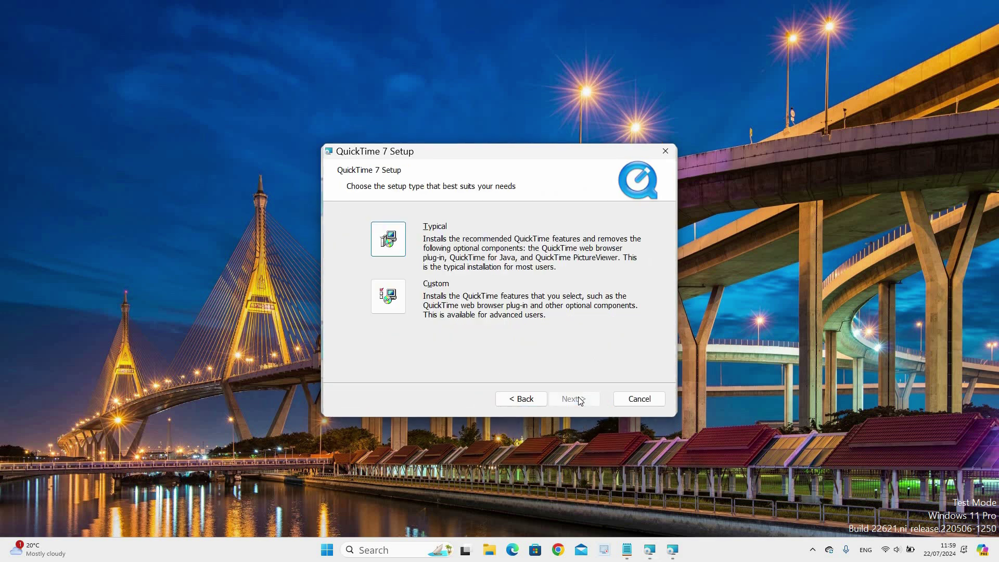
{"action": "left_click", "coordinate": [386, 242]}
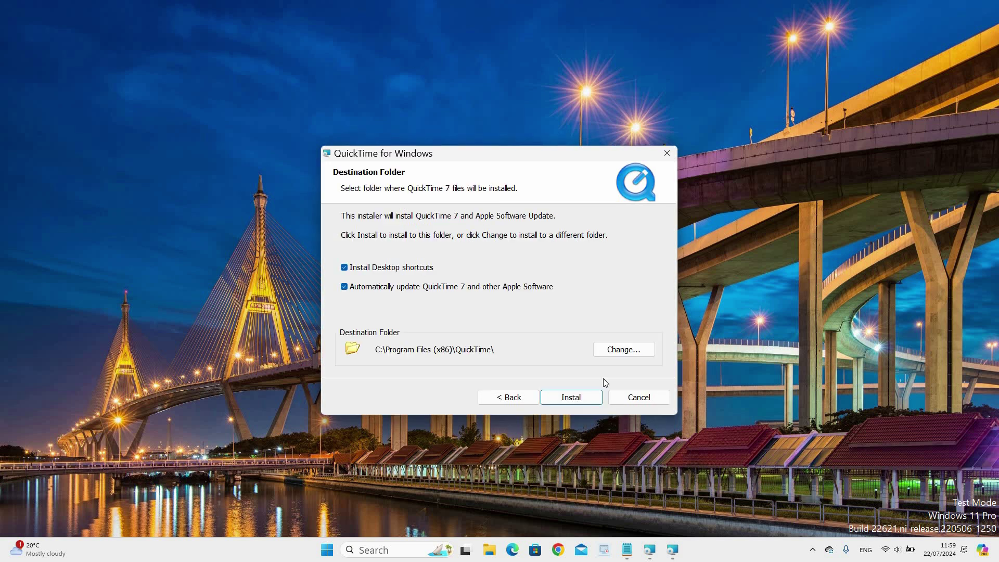
{"action": "left_click", "coordinate": [571, 398]}
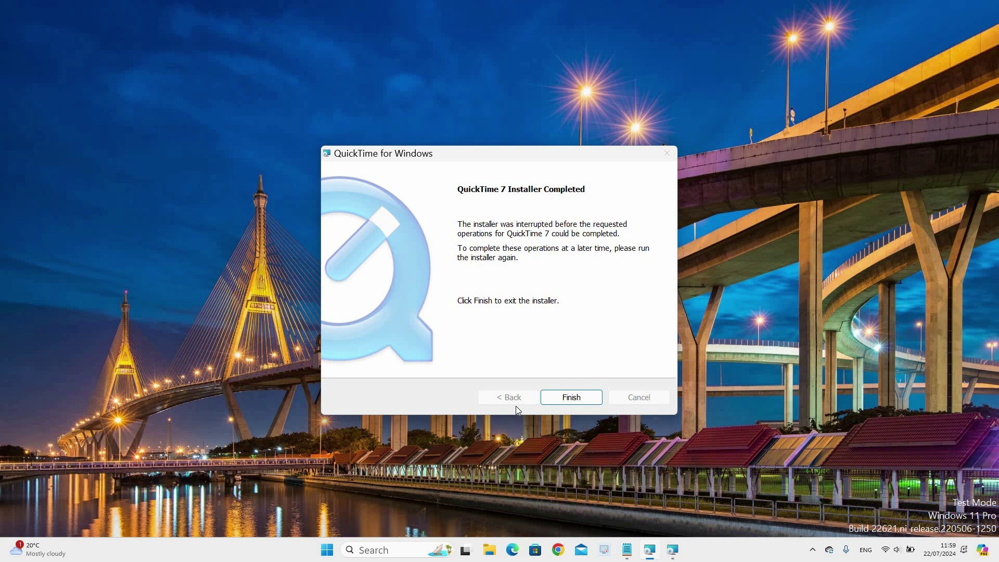
- Finish and close the QuickTime 7 installer's Completed screen
{"action": "left_click", "coordinate": [571, 398]}
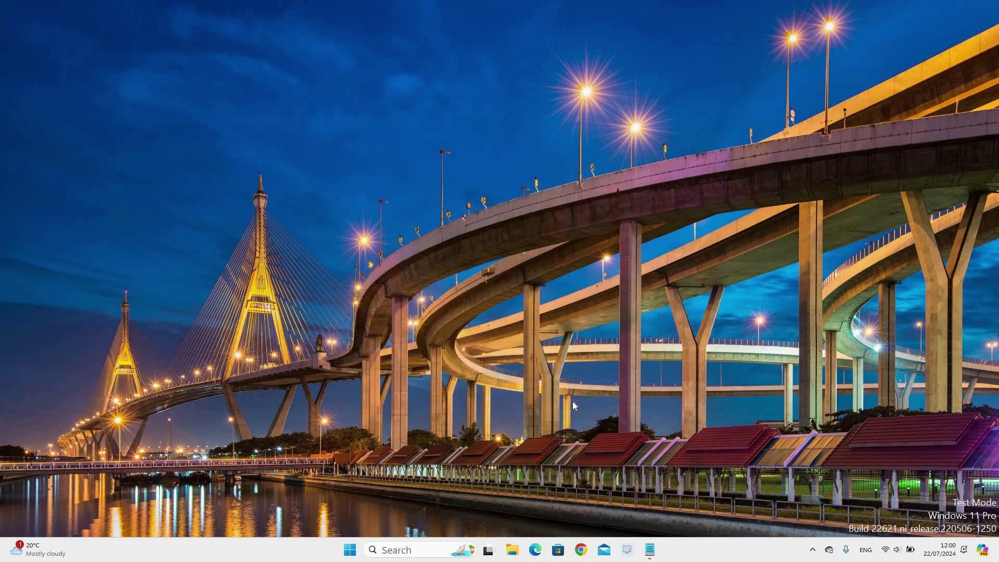